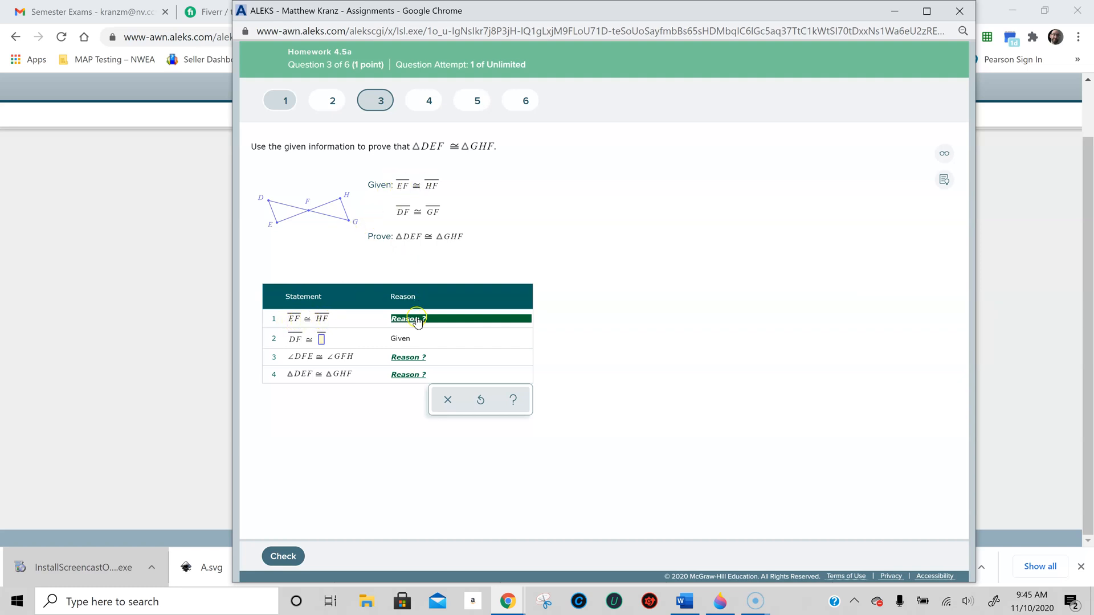
# - Set the reason for statement 1 to Given and complete statement 2 with segment GF
pyautogui.click(416, 318)
pyautogui.scroll(-5, 409, 391)
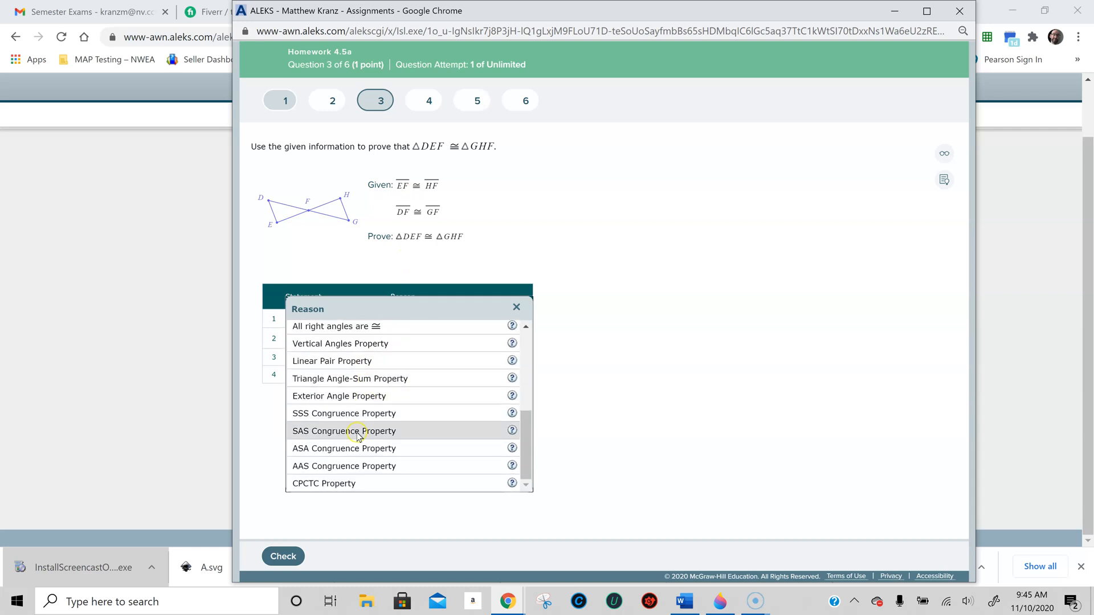
pyautogui.scroll(5, 356, 429)
pyautogui.scroll(1, 340, 439)
pyautogui.scroll(-3, 340, 438)
pyautogui.scroll(4, 349, 433)
pyautogui.click(347, 330)
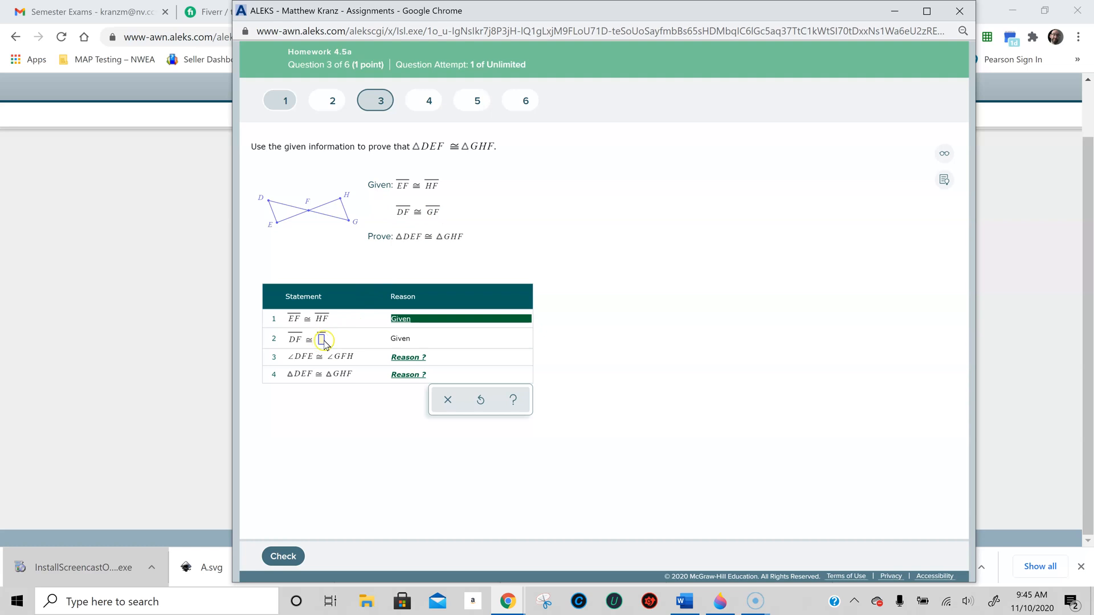
pyautogui.click(321, 345)
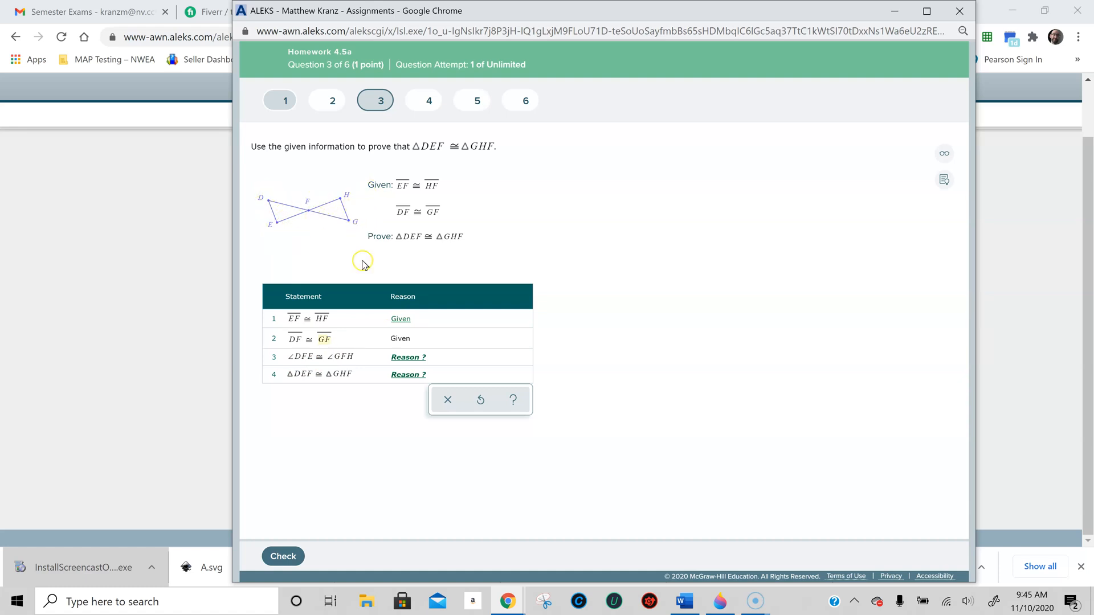
# - Set the reason for statement 3, ∠DFE ≅ ∠GFH, to Vertical Angles Property
pyautogui.click(408, 359)
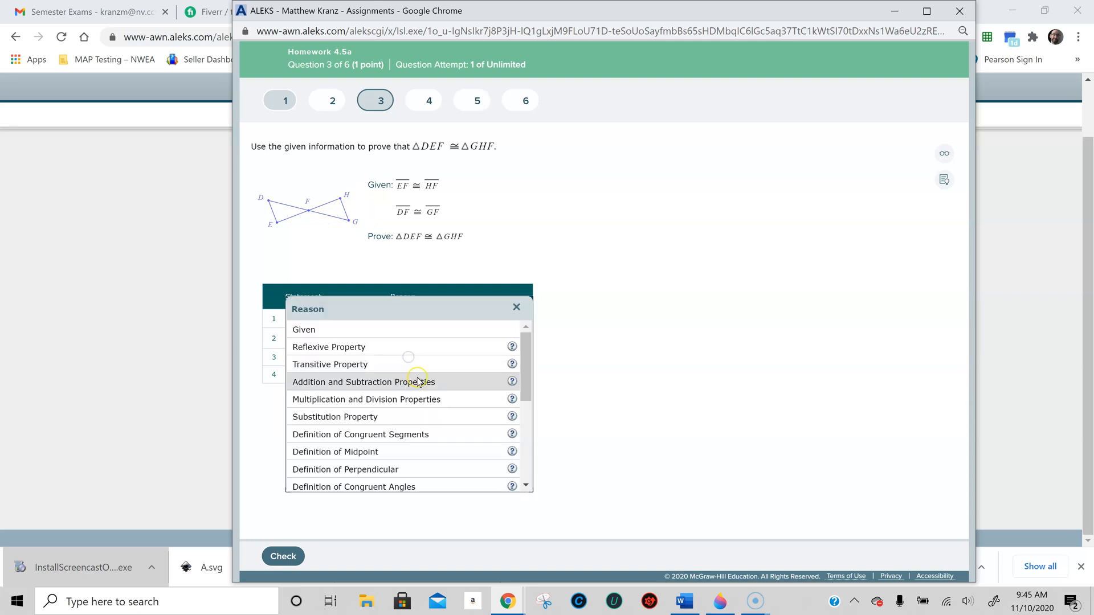
pyautogui.moveTo(527, 350); pyautogui.dragTo(556, 481)
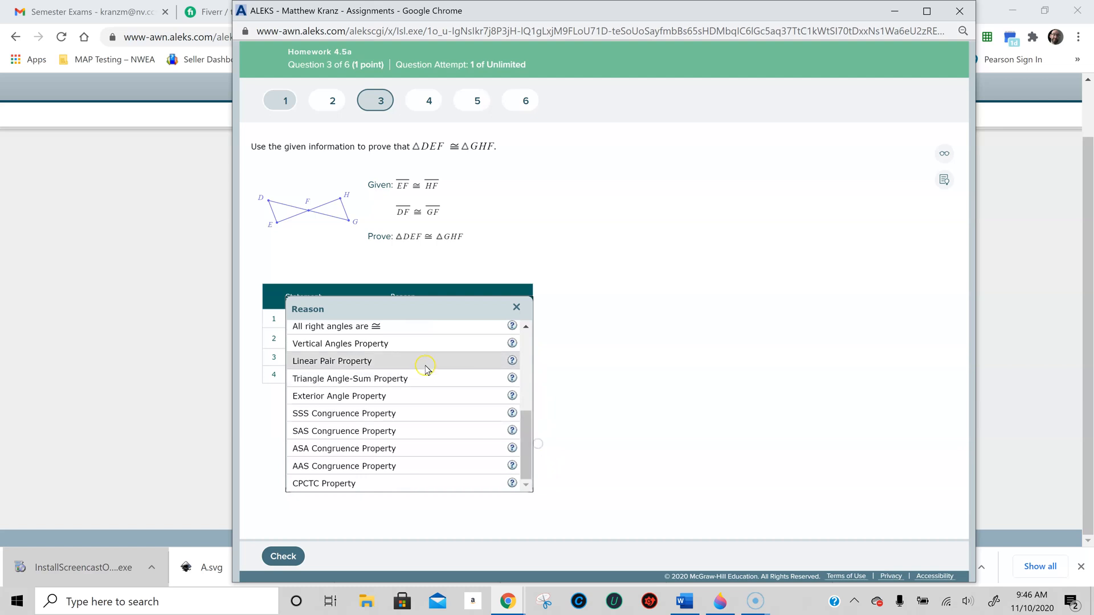
pyautogui.click(427, 344)
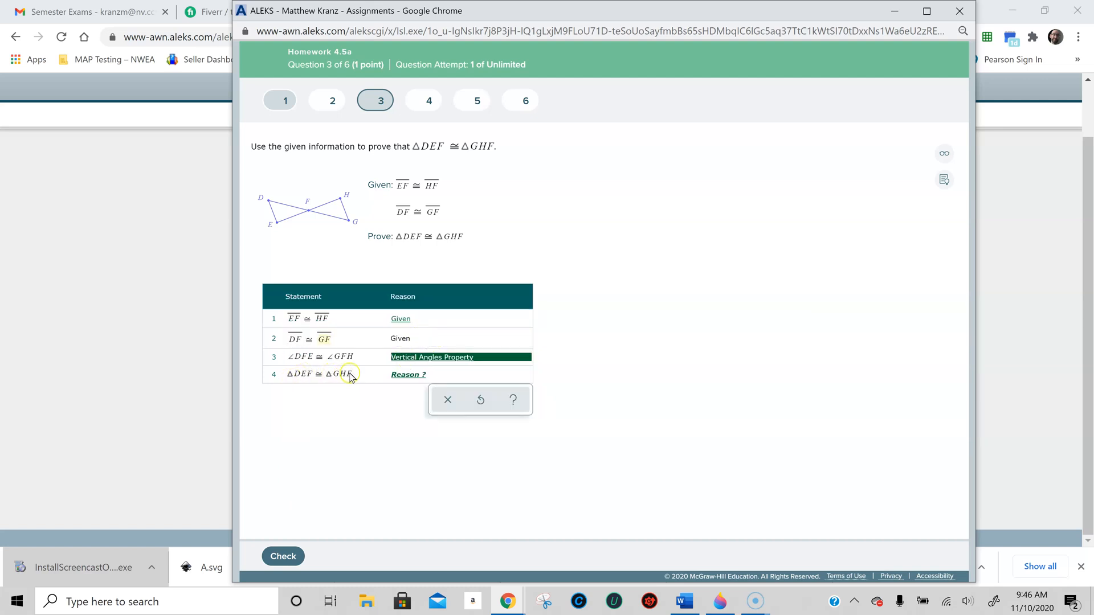
# - Set the reason for statement 4 to SAS Congruence Property and submit the proof for checking
pyautogui.click(415, 376)
pyautogui.scroll(-5, 427, 395)
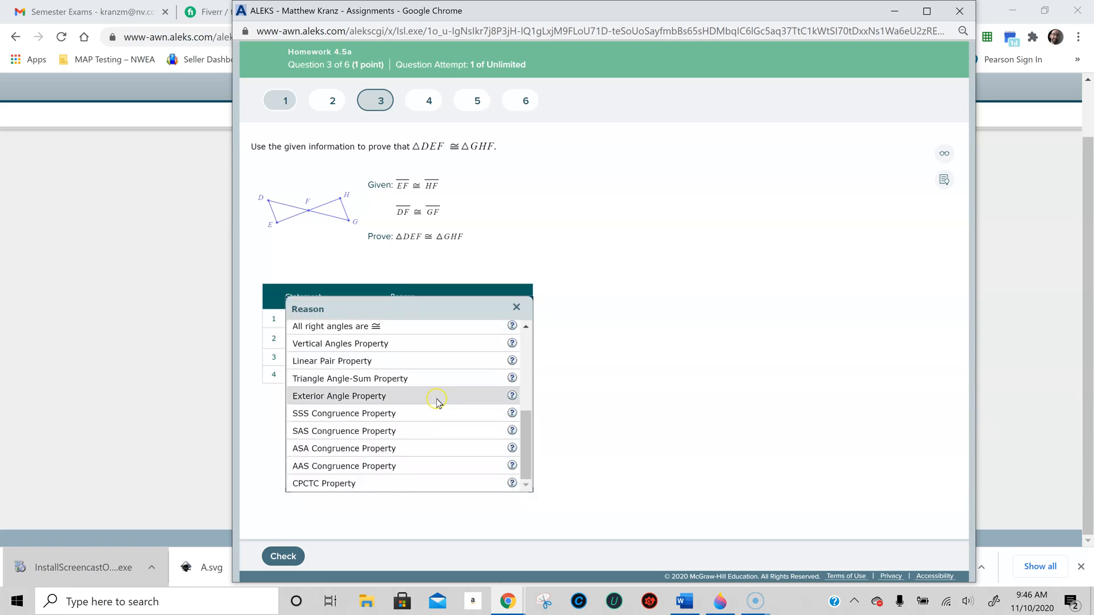
pyautogui.click(386, 434)
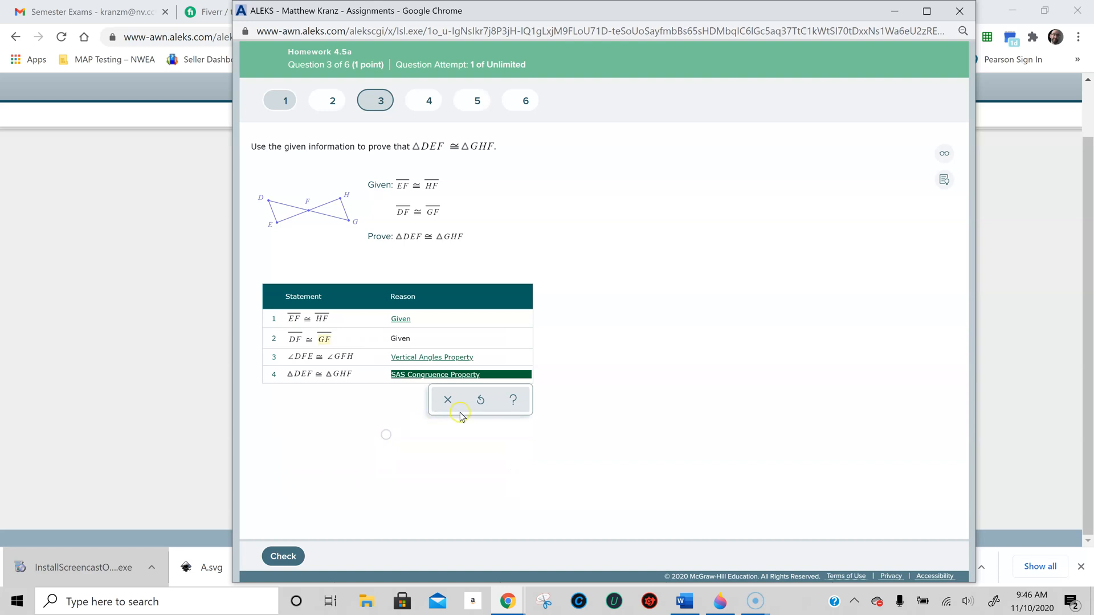
pyautogui.click(385, 432)
pyautogui.click(285, 556)
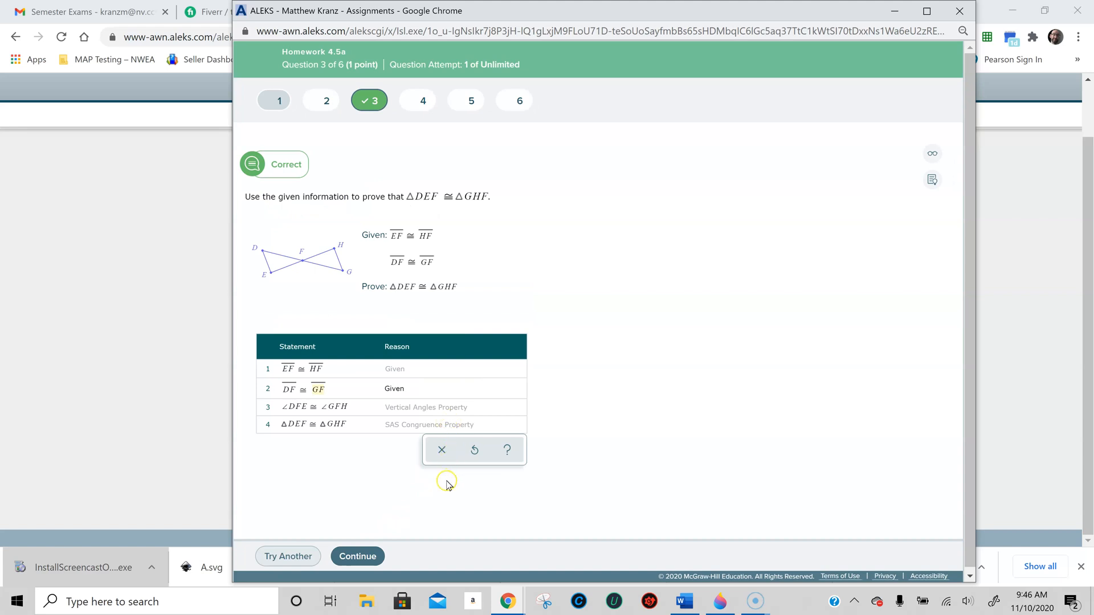
# - Open question 5 of the homework and capture it as a fullscreen snip in Snip & Sketch
pyautogui.click(471, 101)
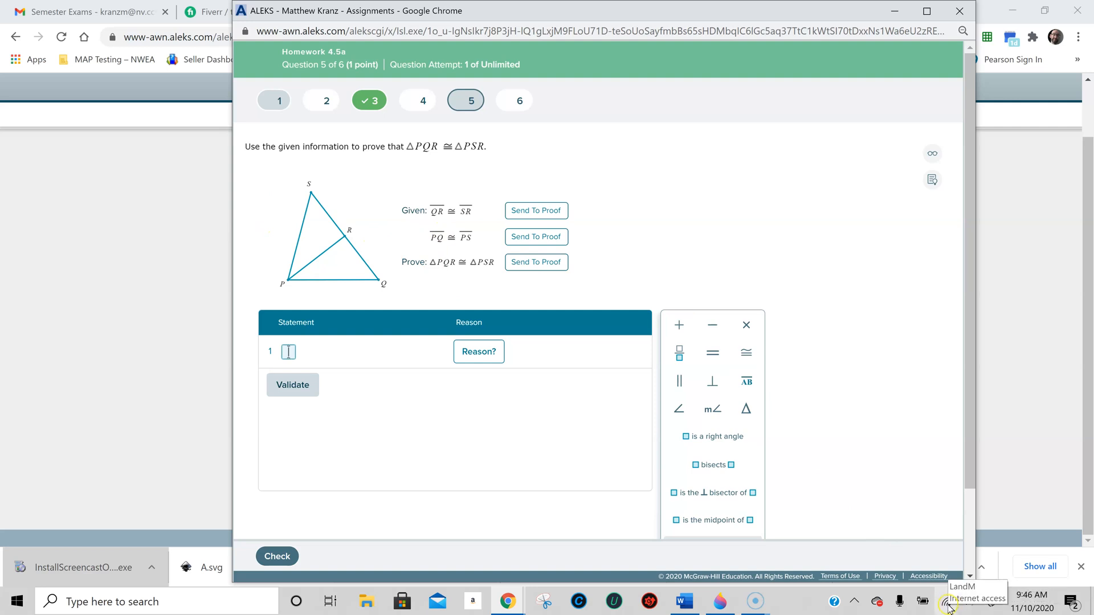
pyautogui.click(996, 602)
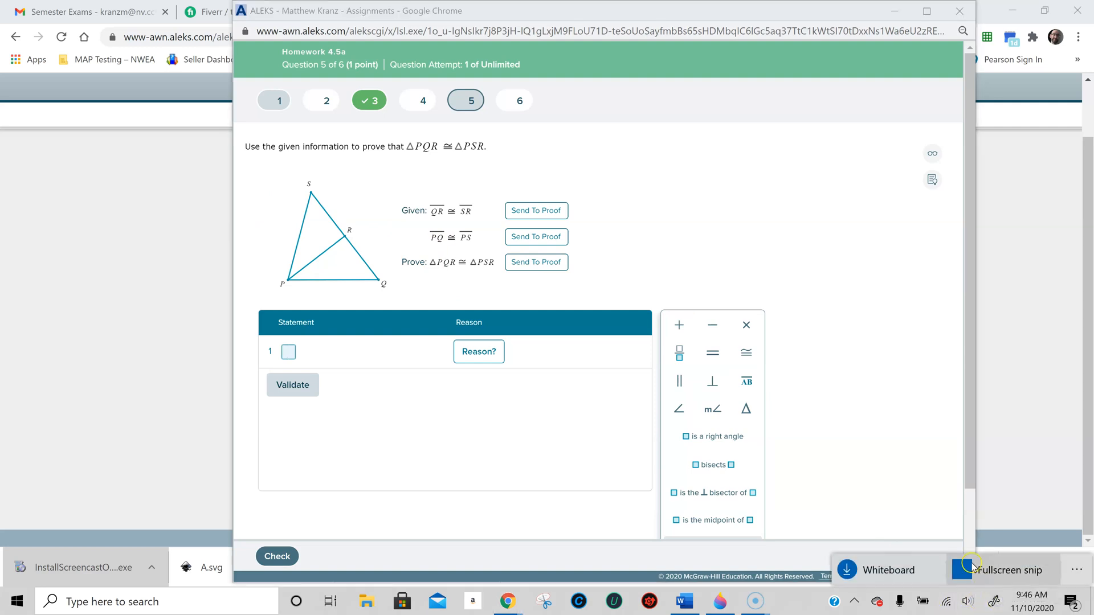
pyautogui.click(982, 571)
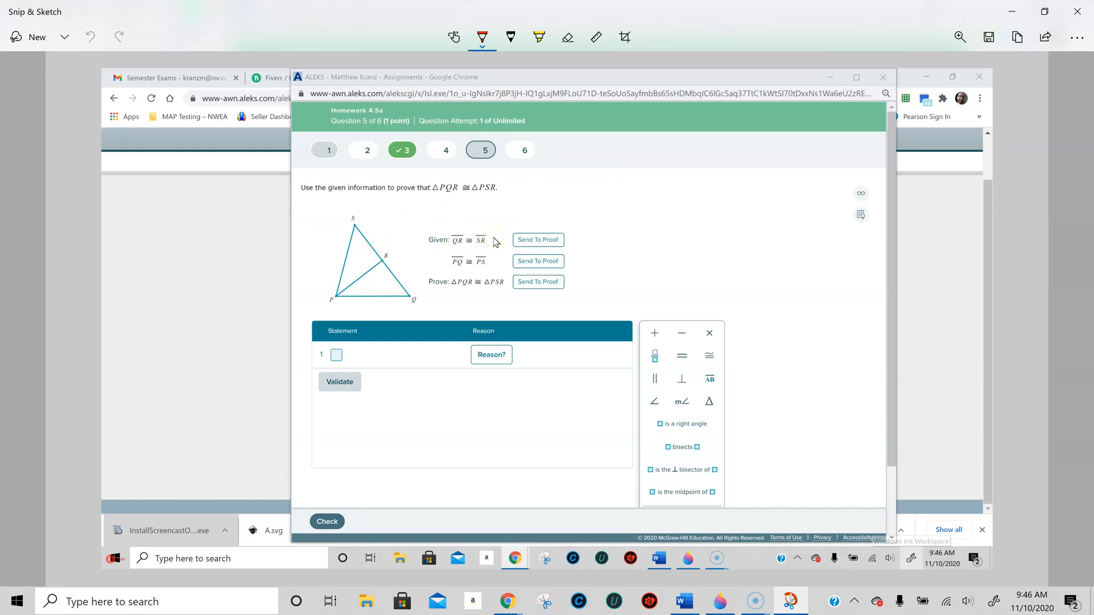
# - Draw congruence ticks on the triangle: single on QR and SR, double on PQ and PS, and triple on the shared side PR
pyautogui.scroll(4, 492, 237)
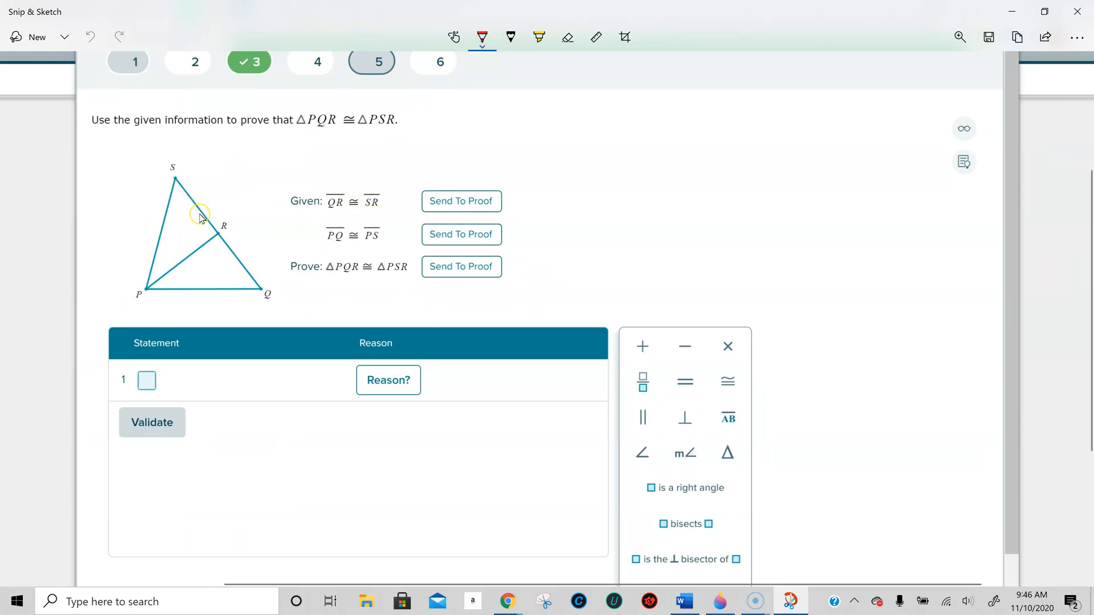
pyautogui.moveTo(249, 257); pyautogui.dragTo(235, 265)
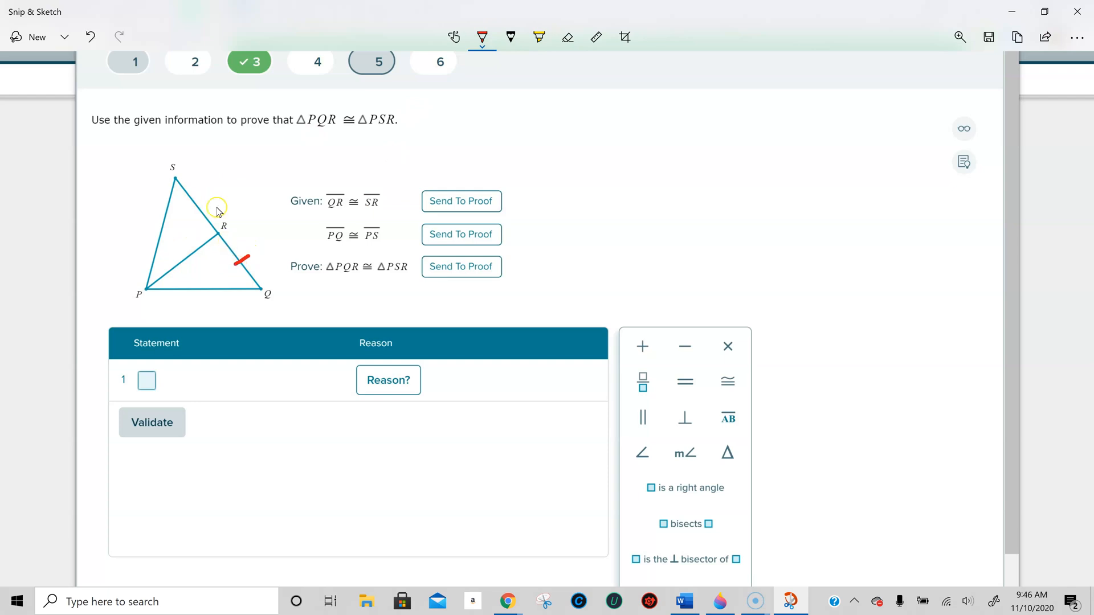
pyautogui.moveTo(204, 204); pyautogui.dragTo(194, 212)
pyautogui.moveTo(196, 283)
pyautogui.mouseDown()
pyautogui.moveTo(196, 302)
pyautogui.moveTo(205, 297)
pyautogui.mouseUp()
pyautogui.moveTo(151, 233); pyautogui.dragTo(172, 227)
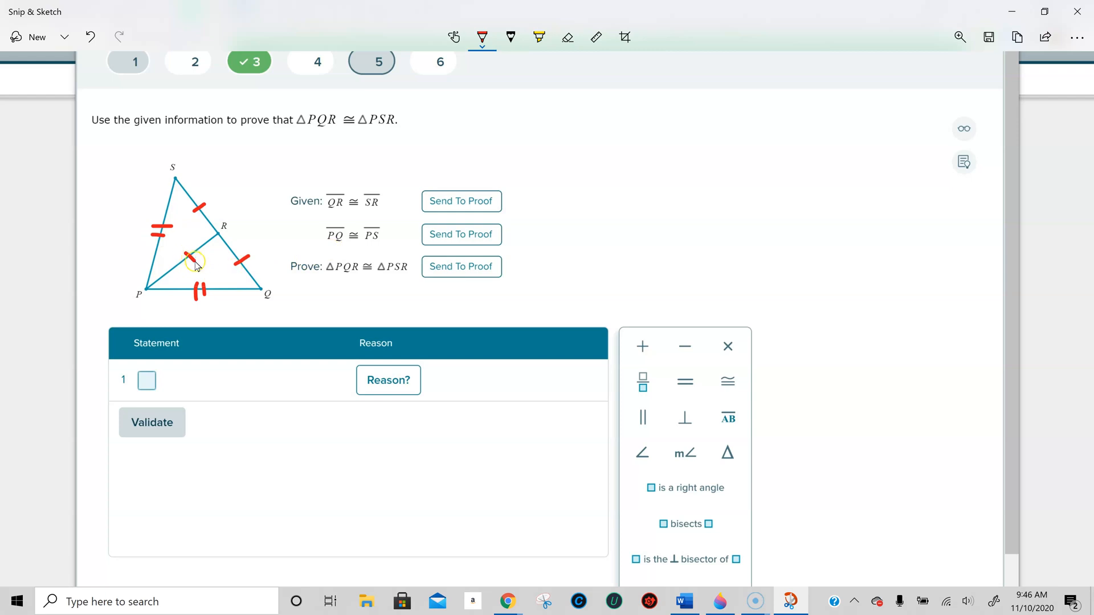
pyautogui.moveTo(188, 246); pyautogui.dragTo(209, 245)
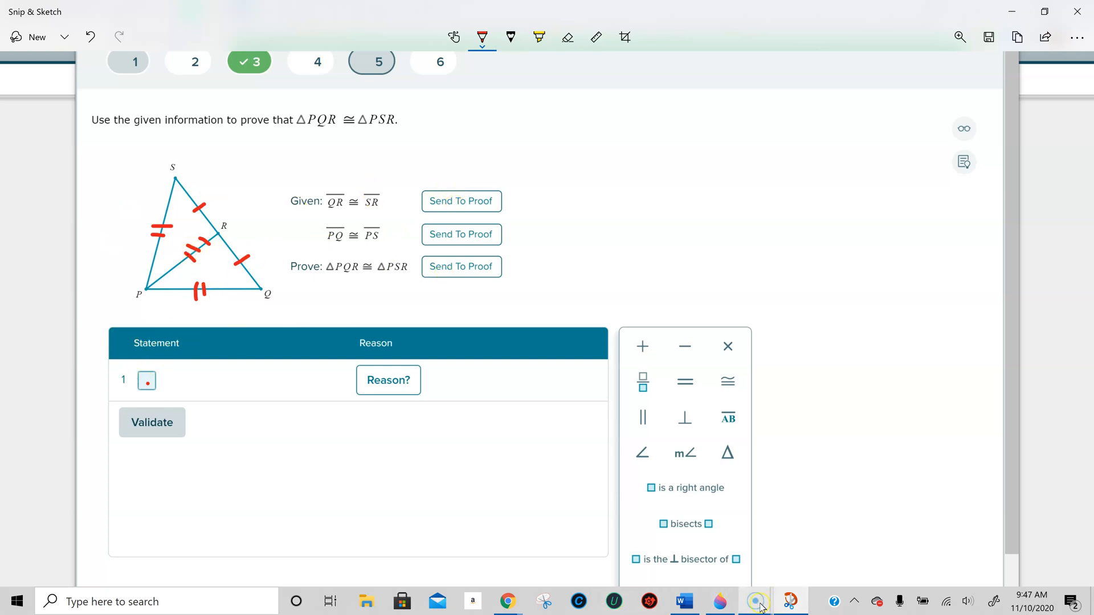
# - Switch back to the ALEKS assignment window and send both given statements, QR ≅ SR and PQ ≅ PS, to the proof
pyautogui.moveTo(502, 607)
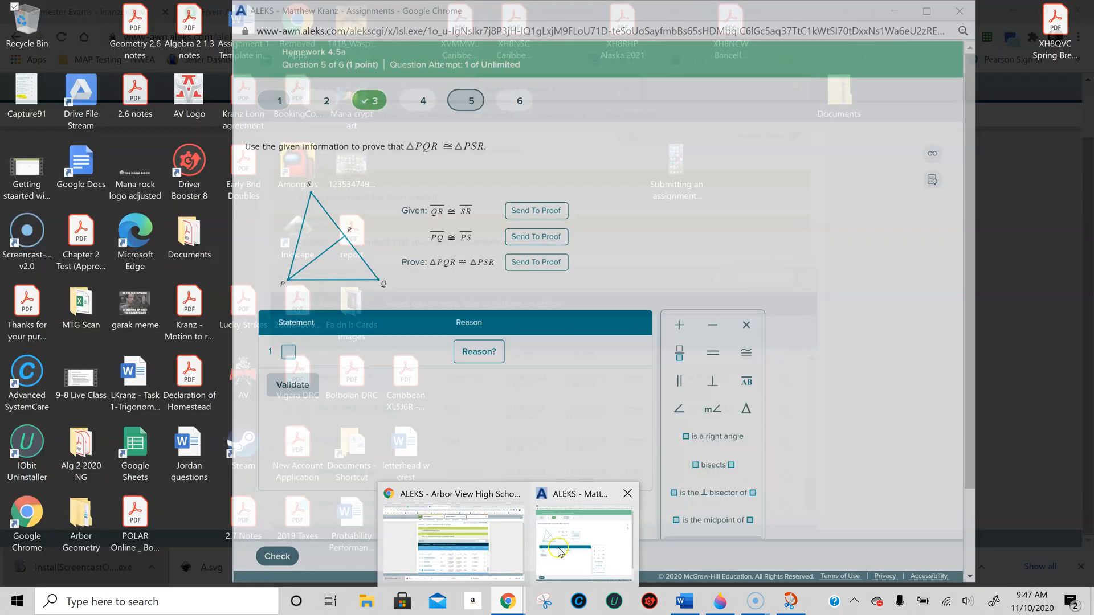
pyautogui.click(584, 544)
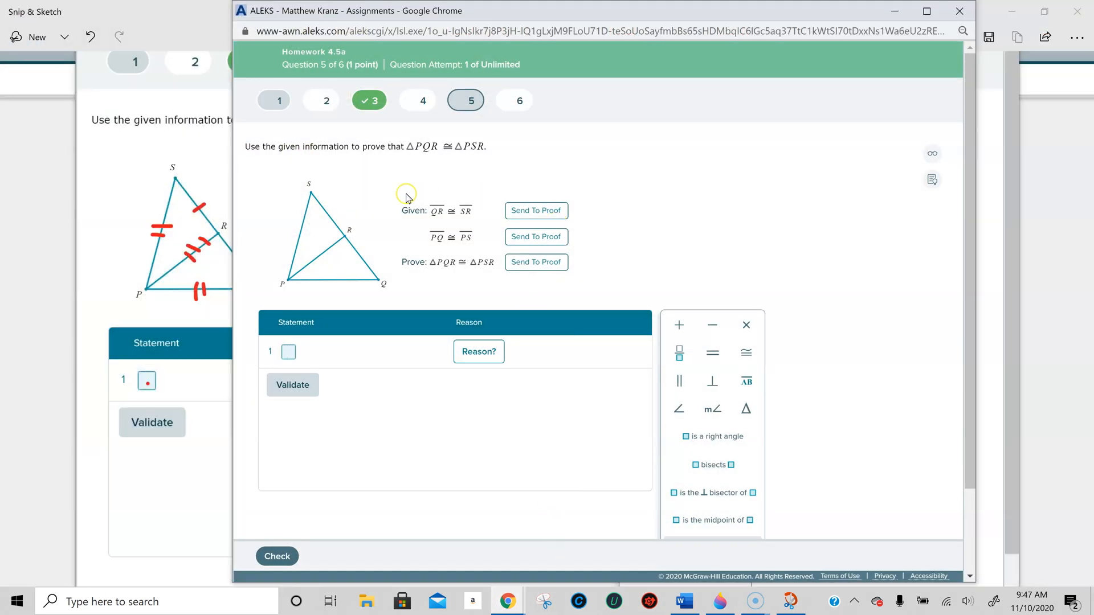
pyautogui.click(535, 211)
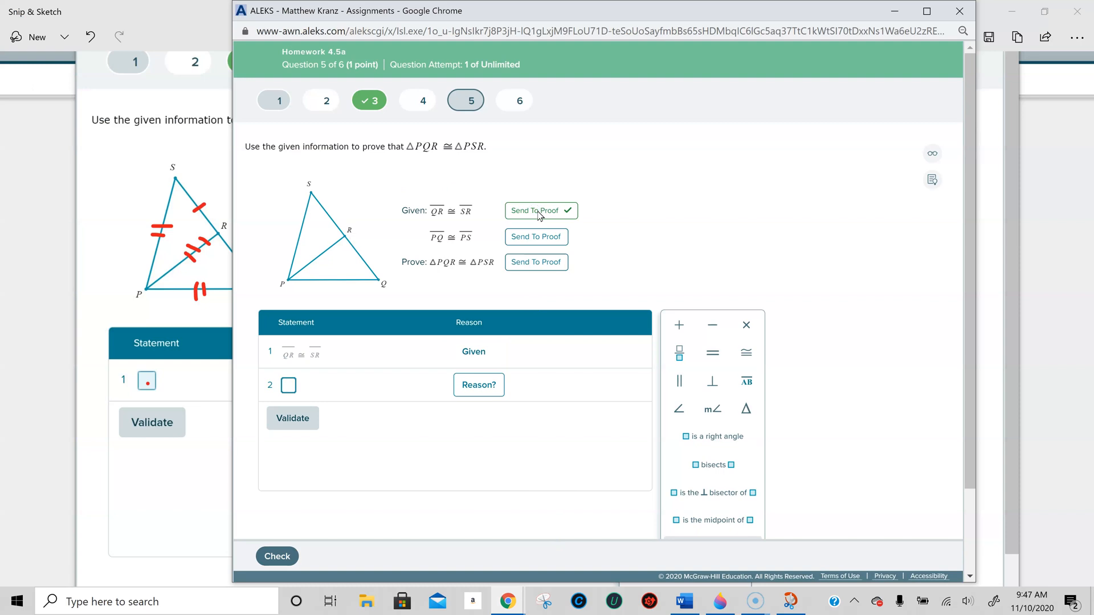
pyautogui.click(545, 236)
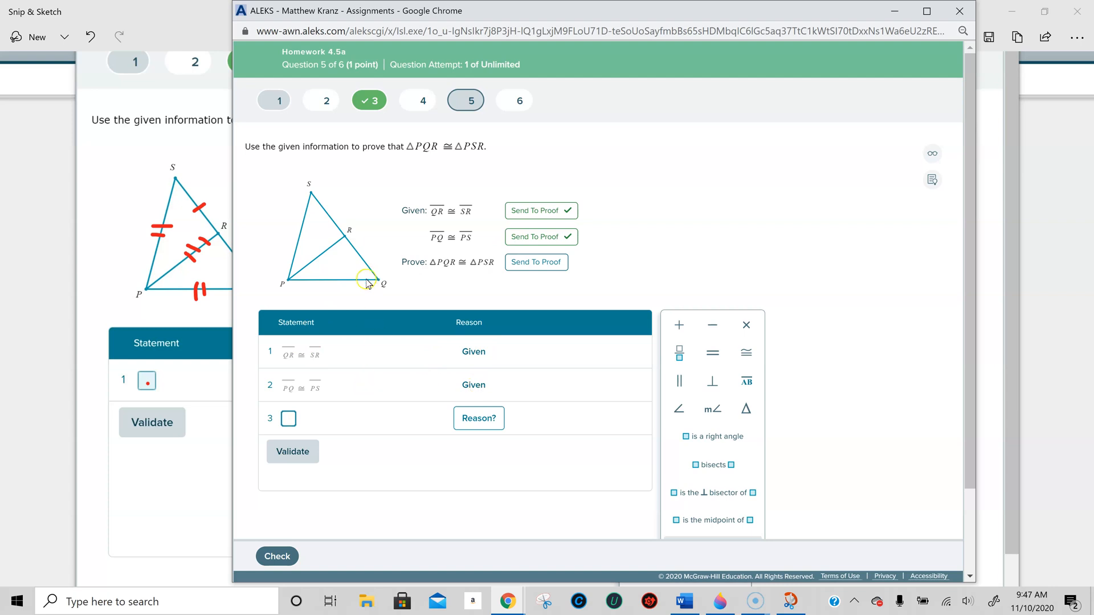
# - Move the assignment window aside to expose the marked diagram, and enter overlined segment PR in statement 3
pyautogui.moveTo(410, 14); pyautogui.dragTo(488, 24)
pyautogui.moveTo(235, 268); pyautogui.dragTo(249, 257)
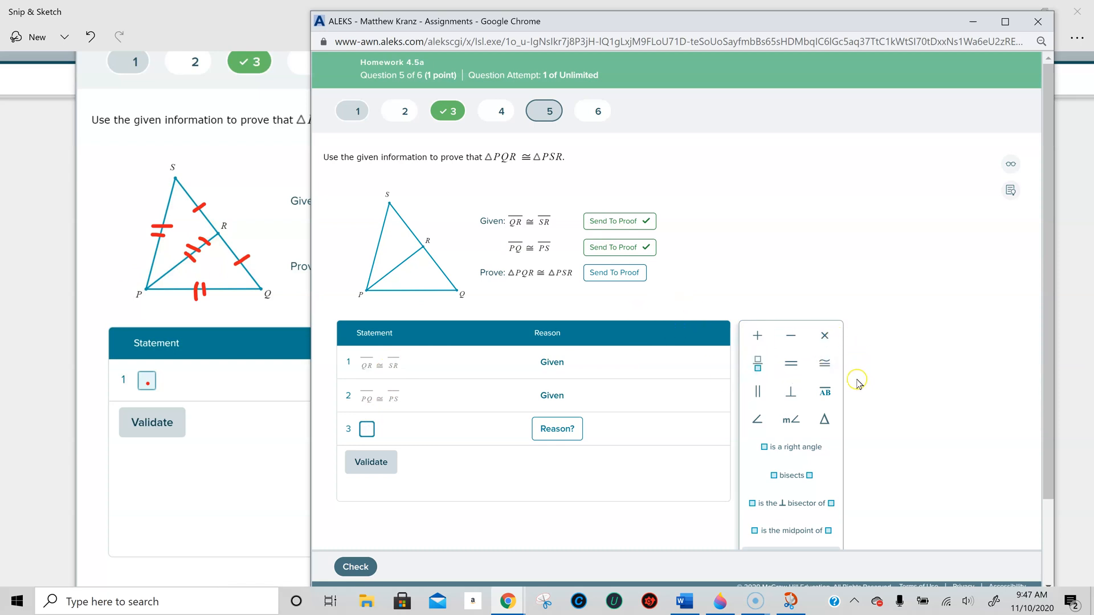
pyautogui.scroll(-1, 864, 458)
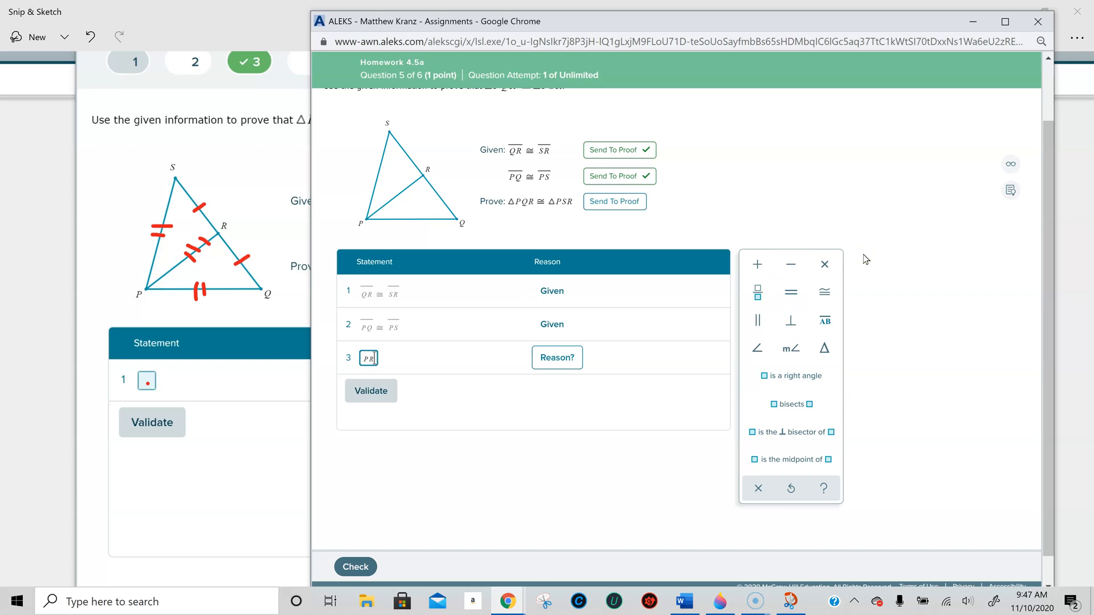
pyautogui.click(791, 264)
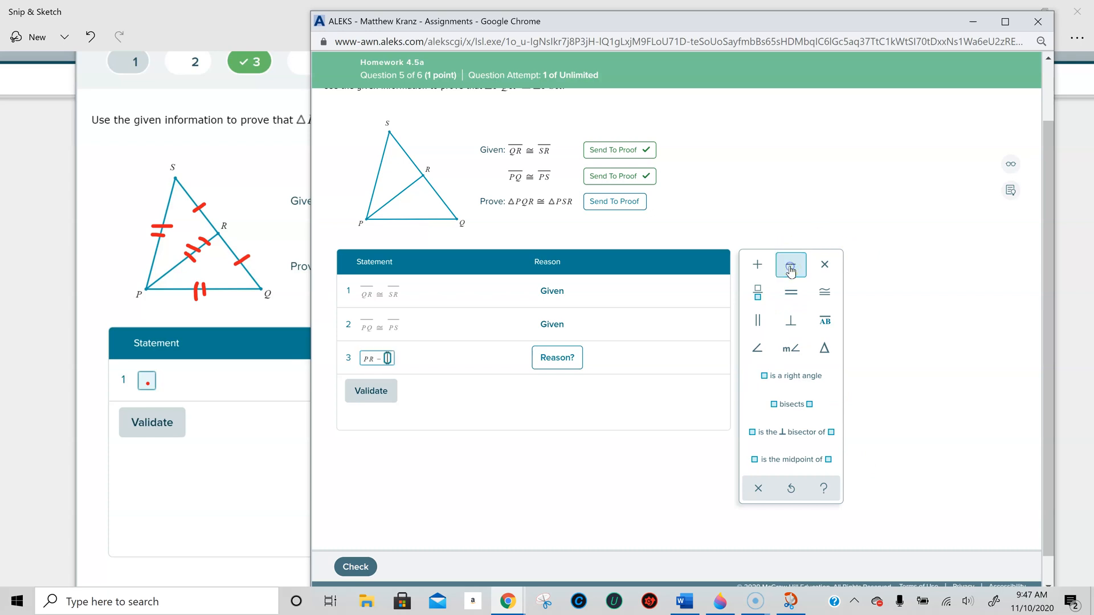
pyautogui.press('BackSpace')
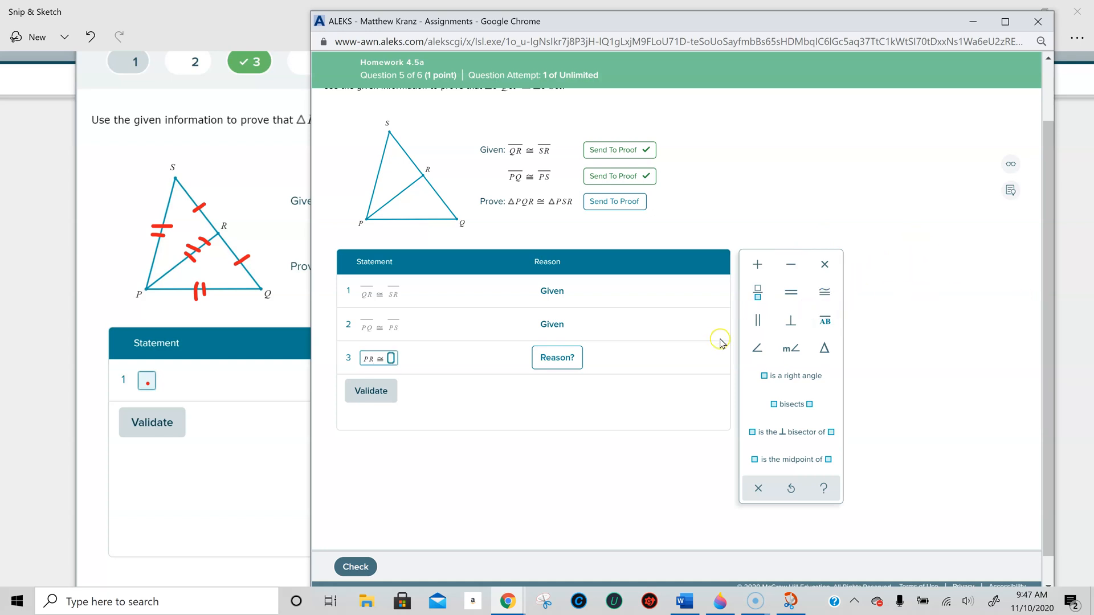
pyautogui.press('BackSpace')
pyautogui.click(768, 293)
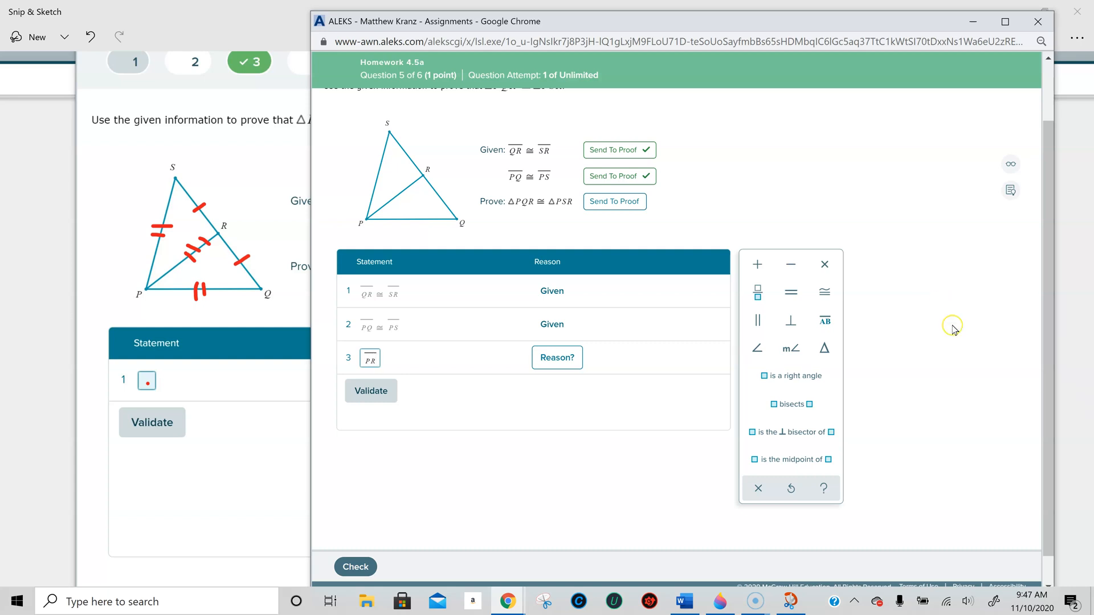
# - Add the congruence sign and a second overlined segment PR to statement 3
pyautogui.click(825, 295)
pyautogui.press('BackSpace')
pyautogui.press('BackSpace')
pyautogui.click(818, 295)
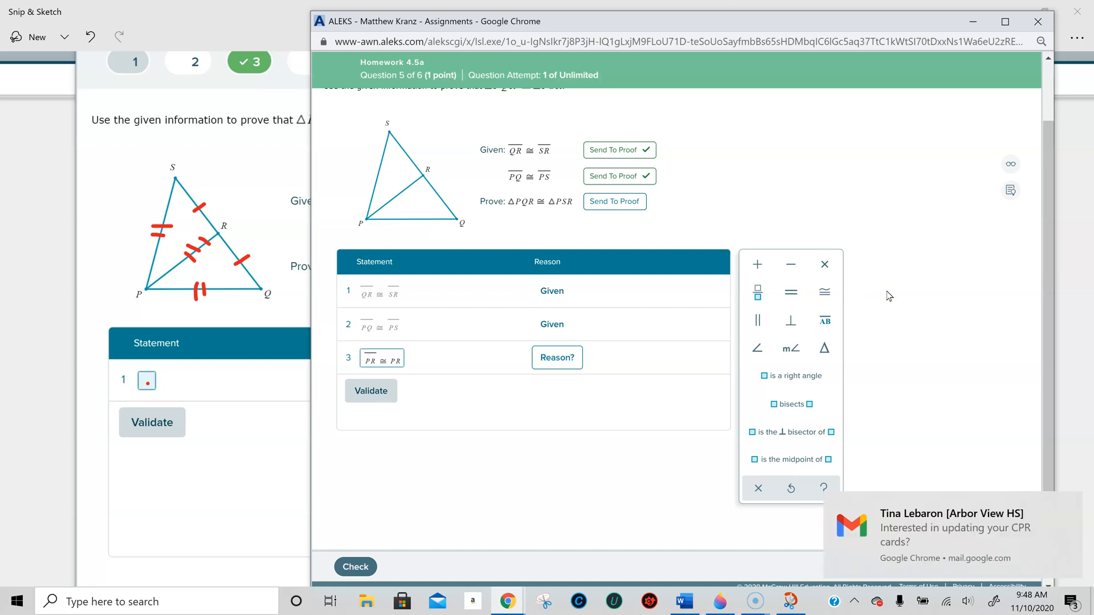
pyautogui.click(825, 320)
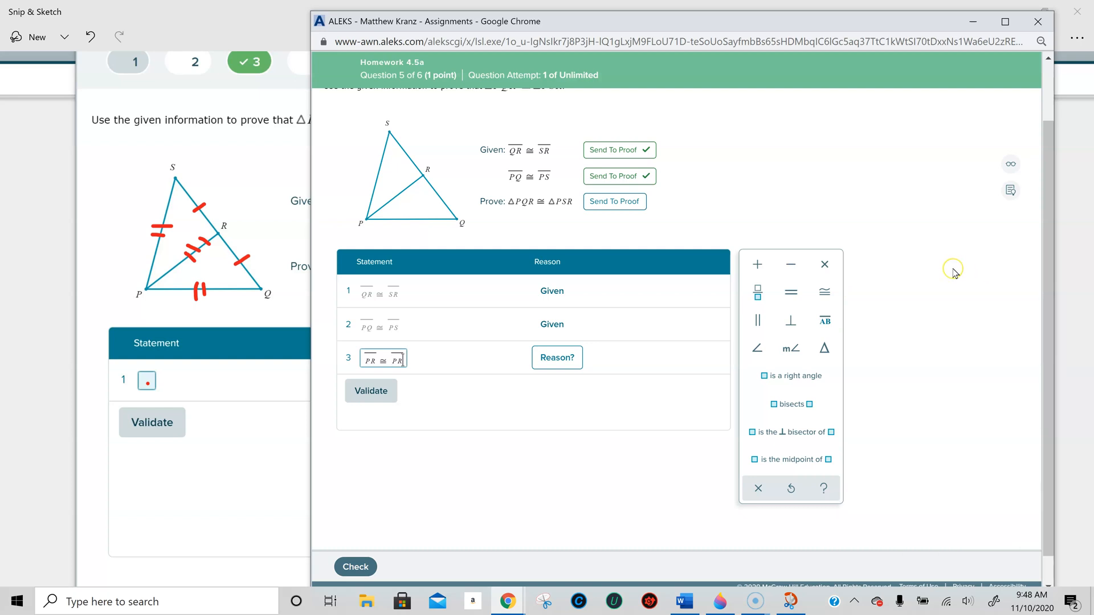
# - Remove the right side of statement 3 and try placing the congruence sign under the overline of PR
pyautogui.press('BackSpace')
pyautogui.press('BackSpace')
pyautogui.press('BackSpace')
pyautogui.press('BackSpace')
pyautogui.click(824, 326)
pyautogui.click(825, 291)
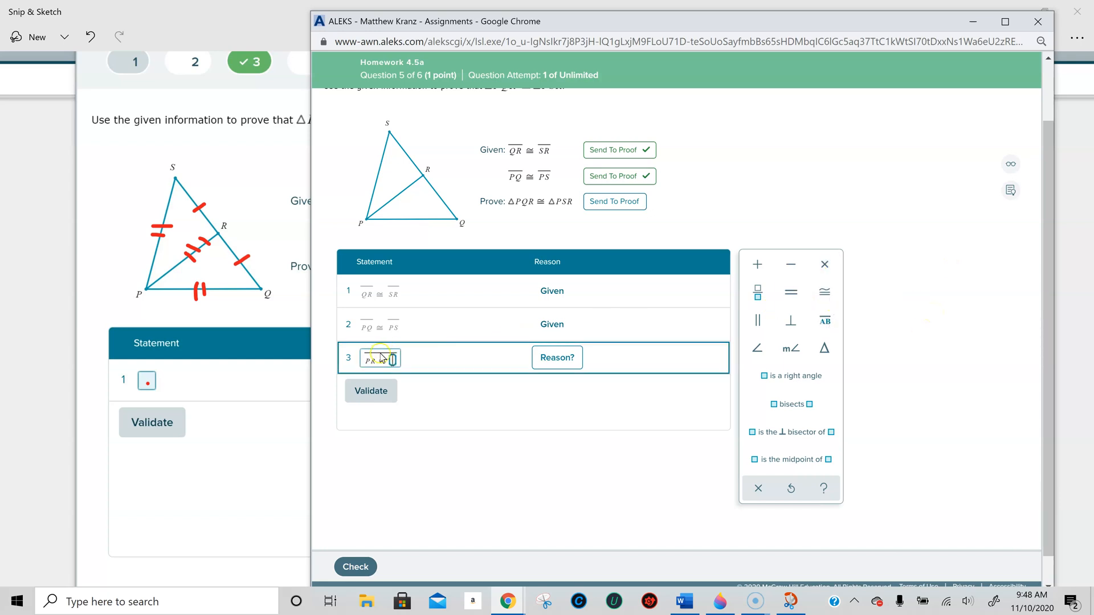
pyautogui.press('BackSpace')
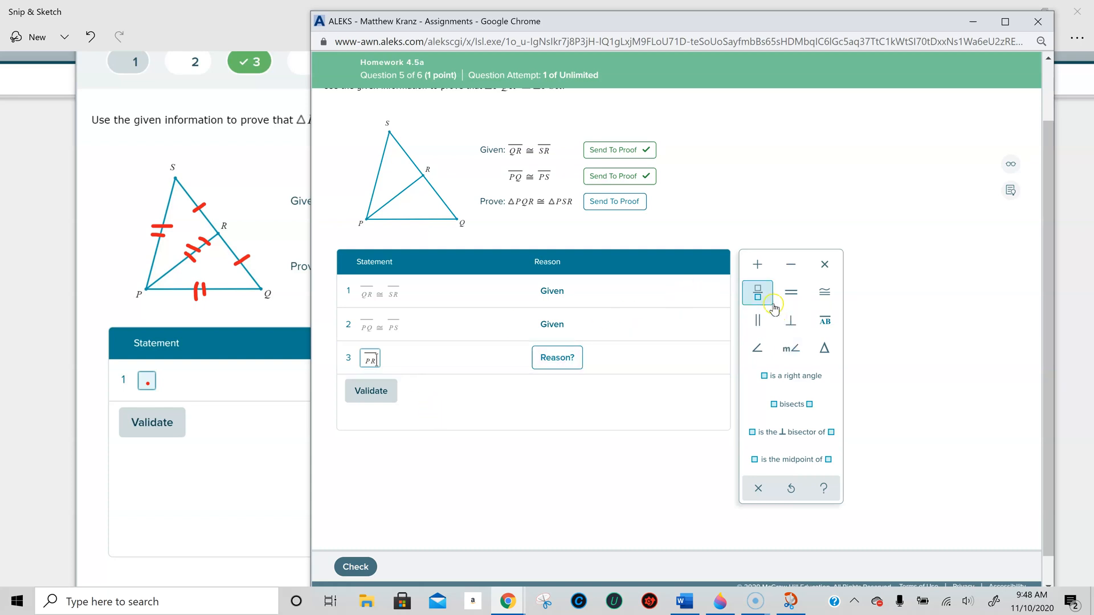
# - Complete statement 3 as PR ≅ PR with both segments overlined, and validate it with Reflexive Property as the reason
pyautogui.click(828, 293)
pyautogui.click(826, 322)
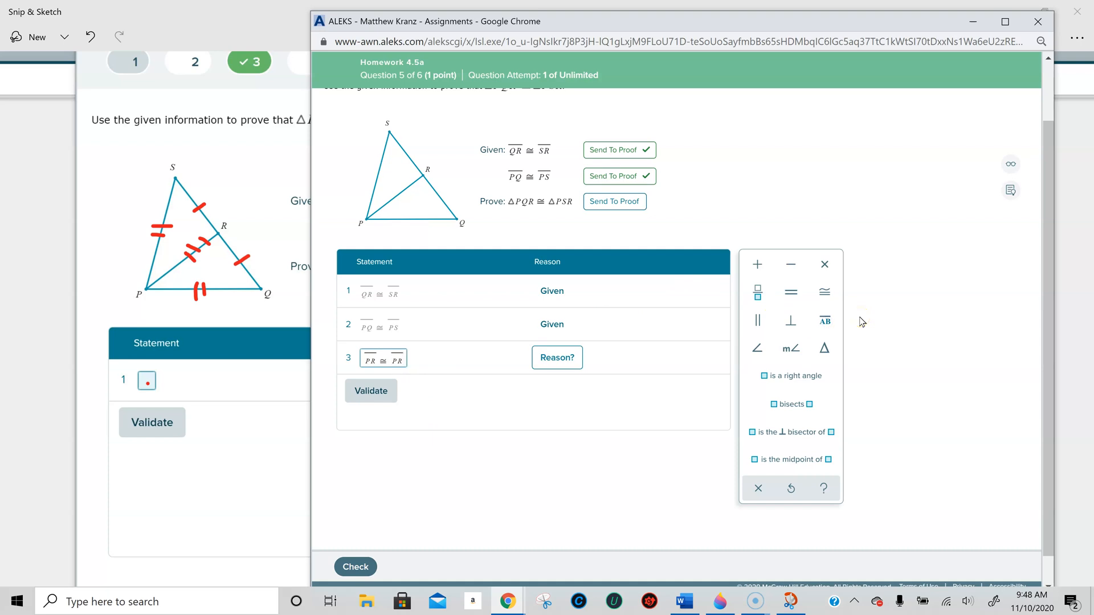
pyautogui.click(557, 357)
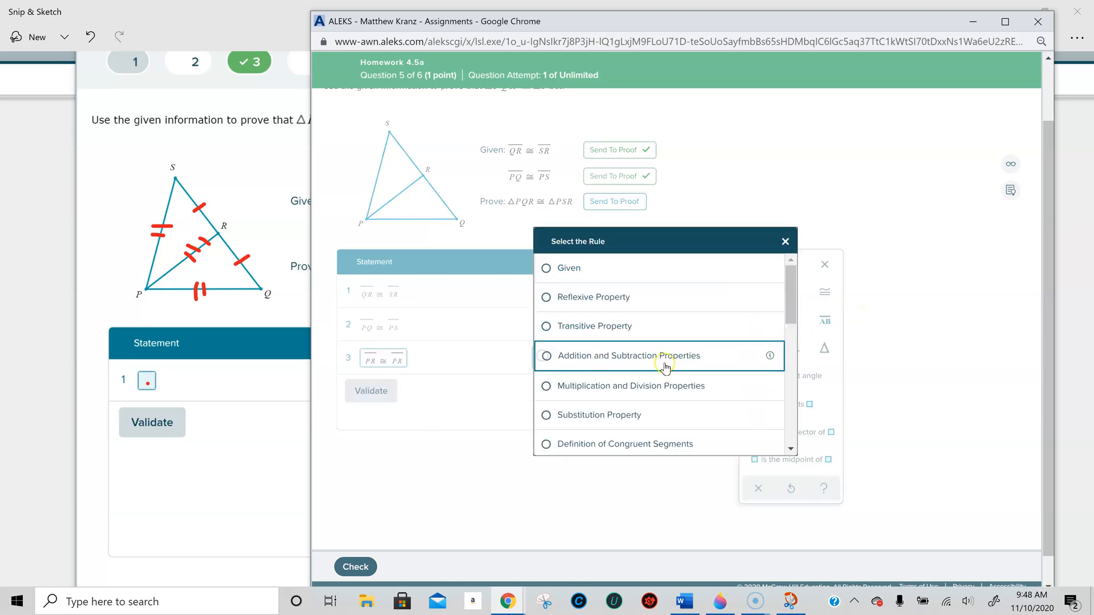
pyautogui.scroll(1, 665, 366)
pyautogui.moveTo(788, 362)
pyautogui.mouseDown()
pyautogui.moveTo(794, 476)
pyautogui.moveTo(794, 361)
pyautogui.mouseUp()
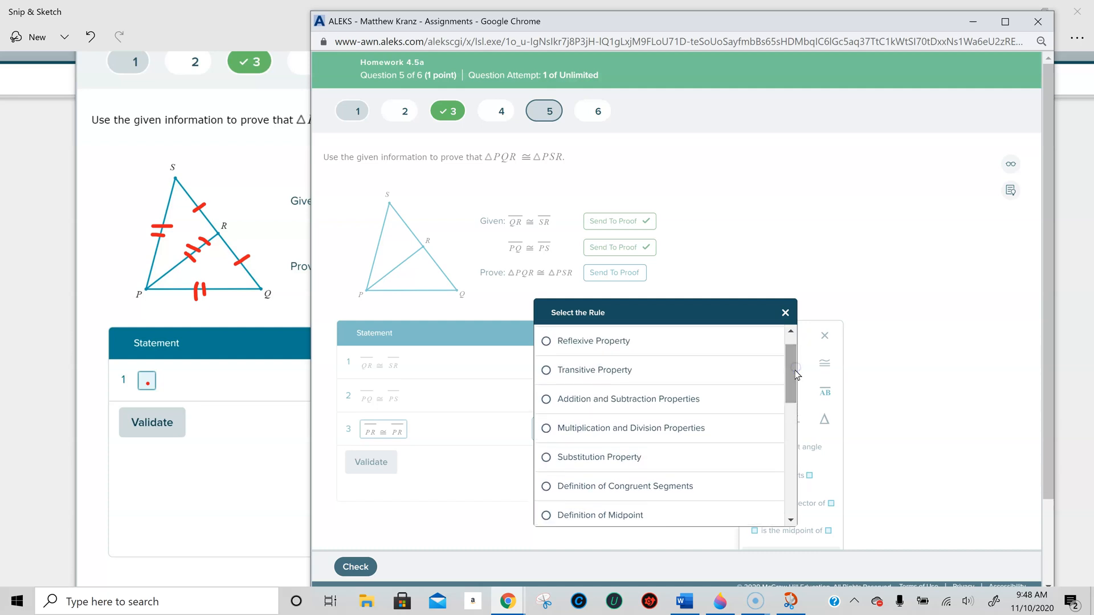
pyautogui.click(578, 342)
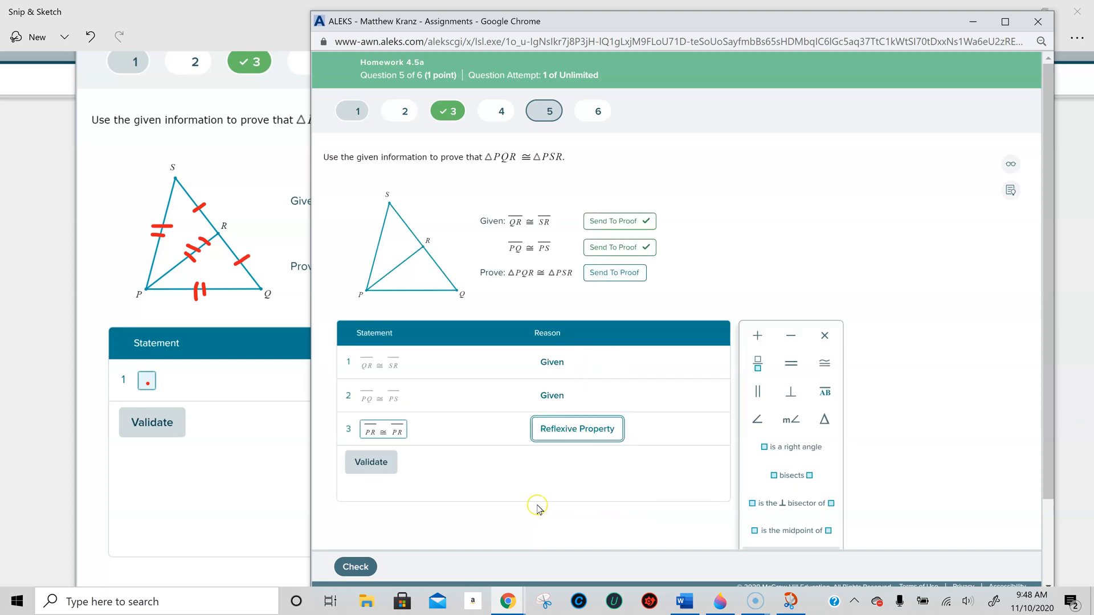
pyautogui.click(365, 466)
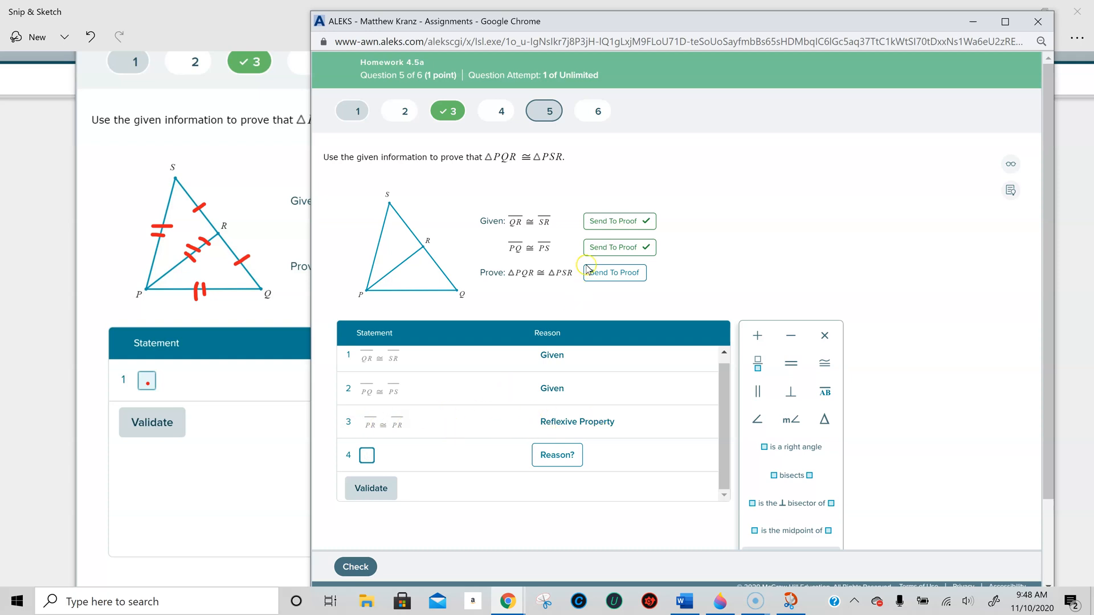
# - Add △PQR ≅ △PSR as statement 4 with SSS Congruence Property as the reason, validate it, and submit question 5 for checking
pyautogui.click(615, 273)
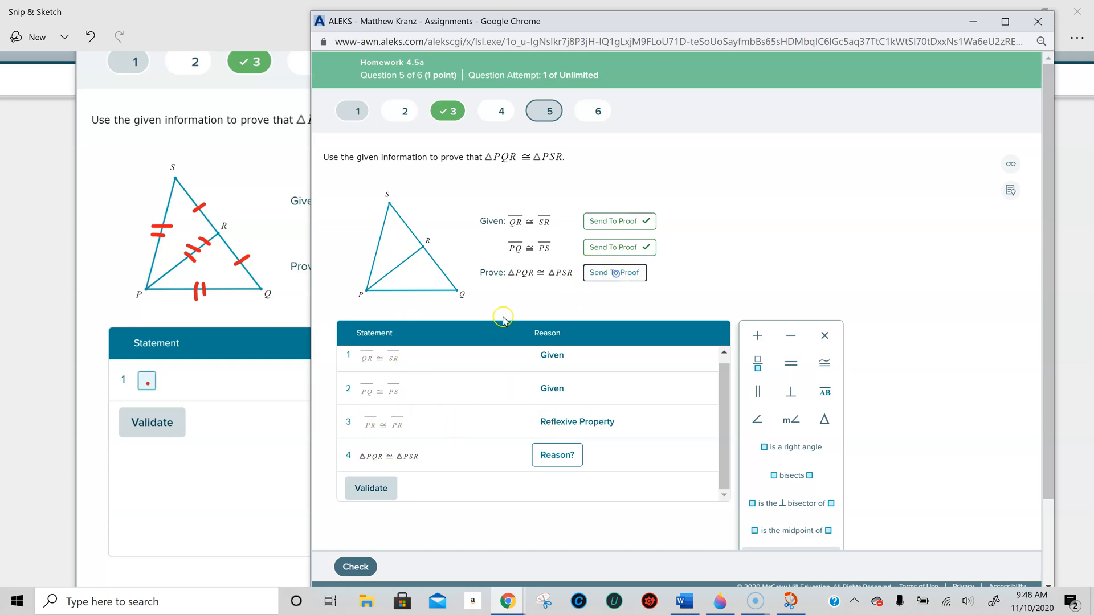
pyautogui.click(544, 454)
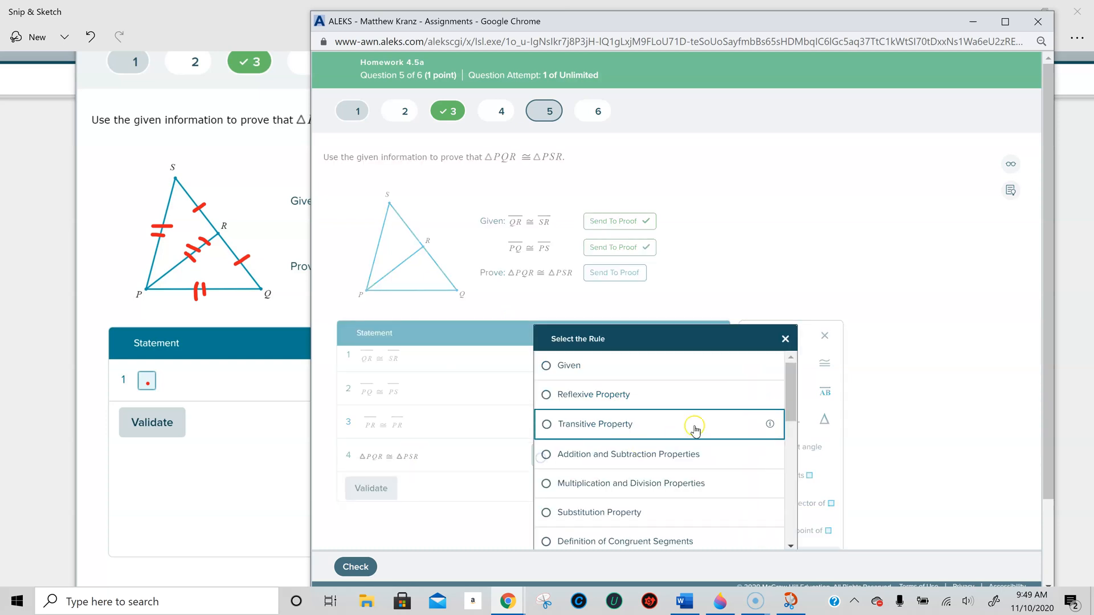
pyautogui.moveTo(788, 378); pyautogui.dragTo(788, 542)
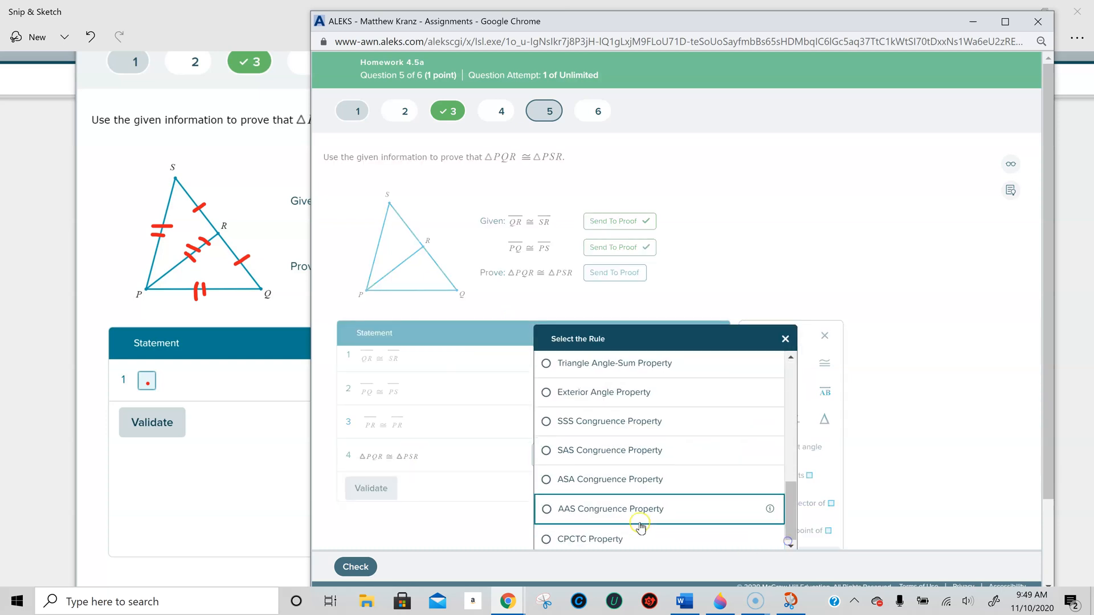
pyautogui.click(627, 430)
pyautogui.click(372, 490)
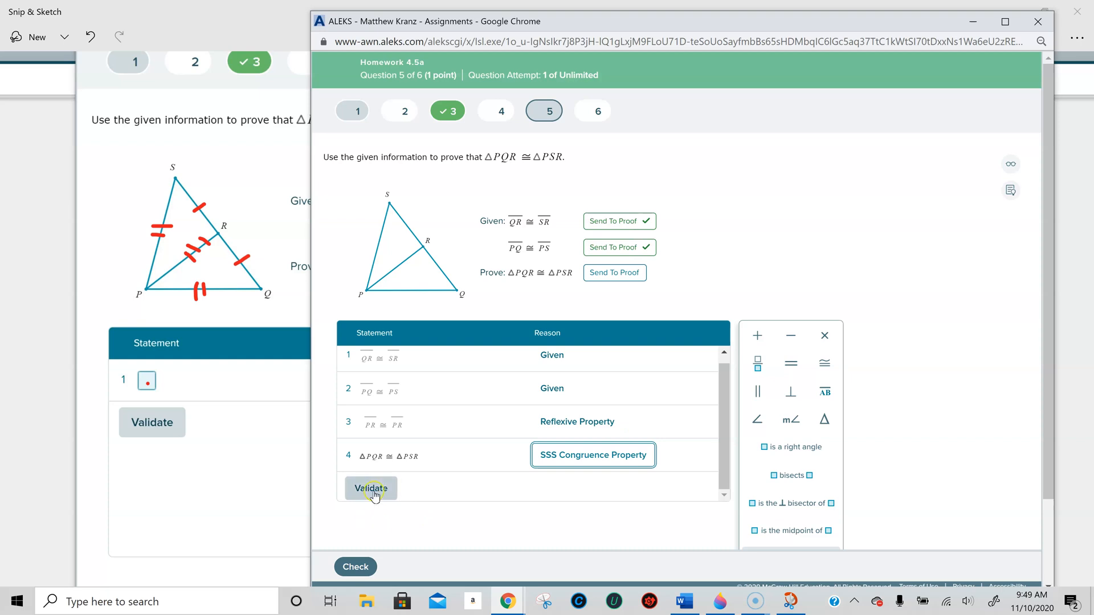
pyautogui.click(370, 565)
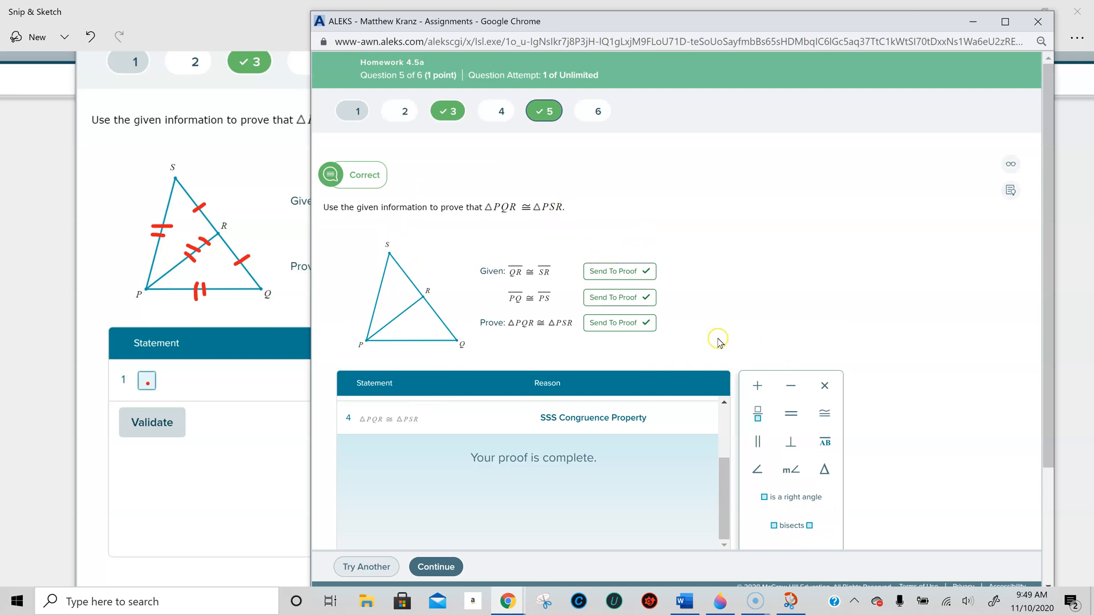
# - Close the Homework 4.5a assignment window and the Snip & Sketch window holding the marked diagram
pyautogui.scroll(-3, 870, 291)
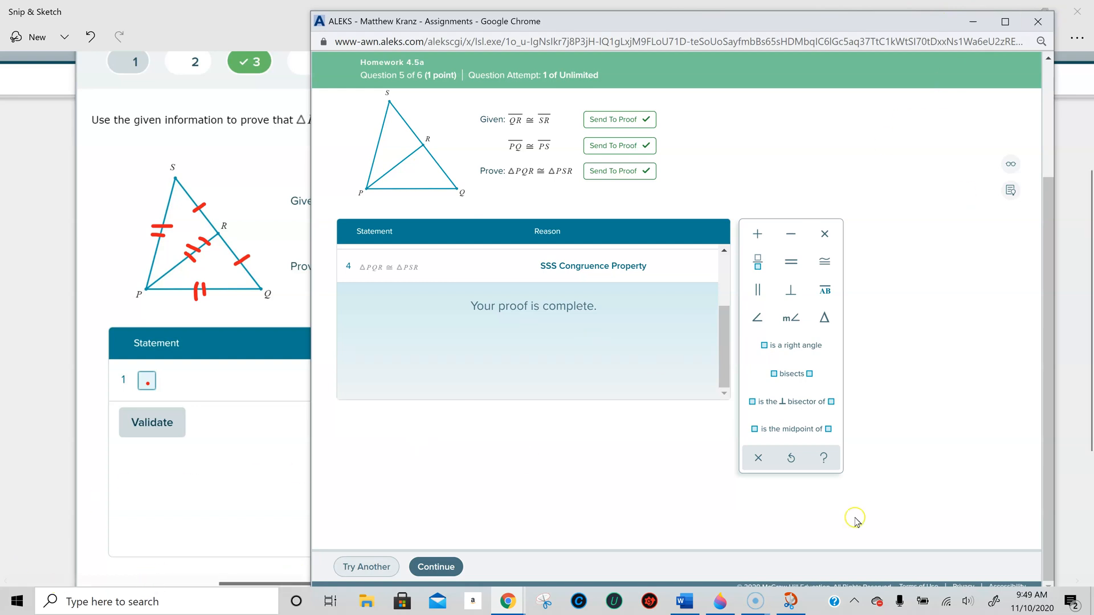
pyautogui.click(1038, 21)
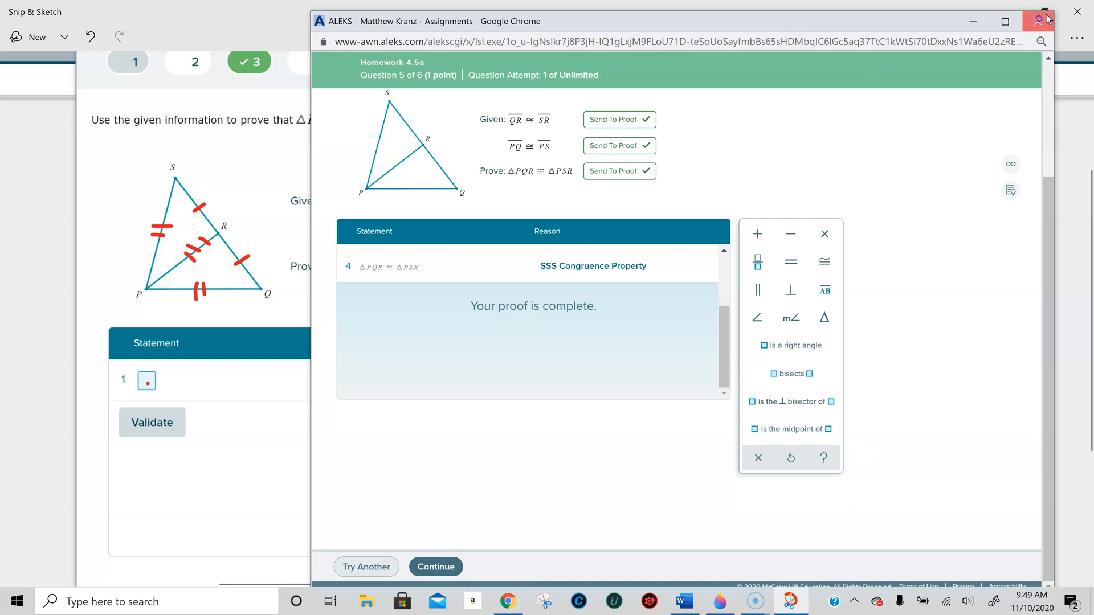
pyautogui.click(1074, 12)
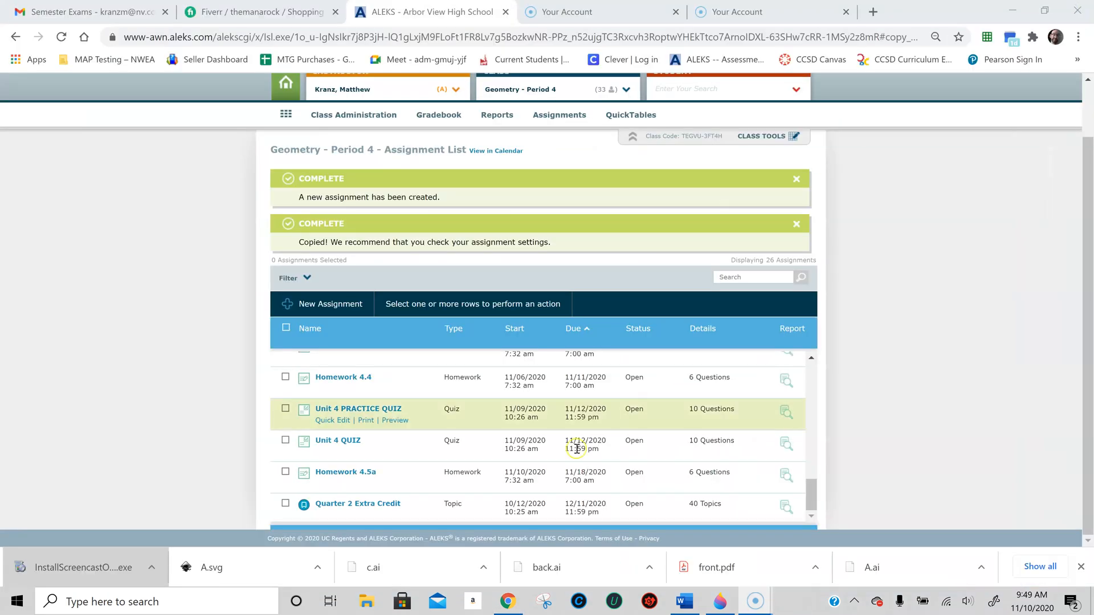
pyautogui.moveTo(768, 608)
pyautogui.click(816, 538)
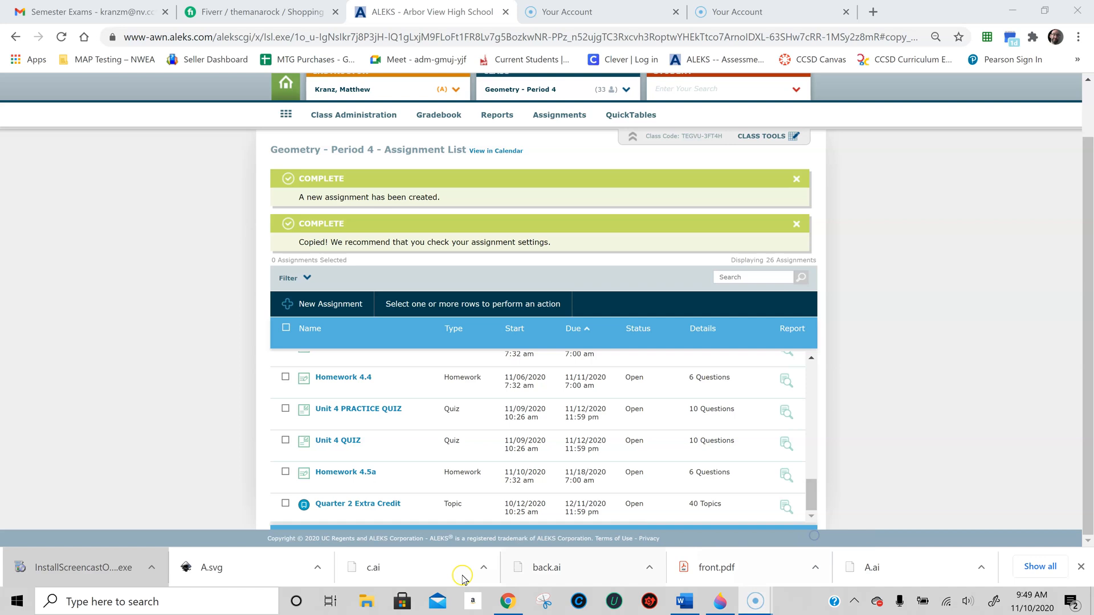